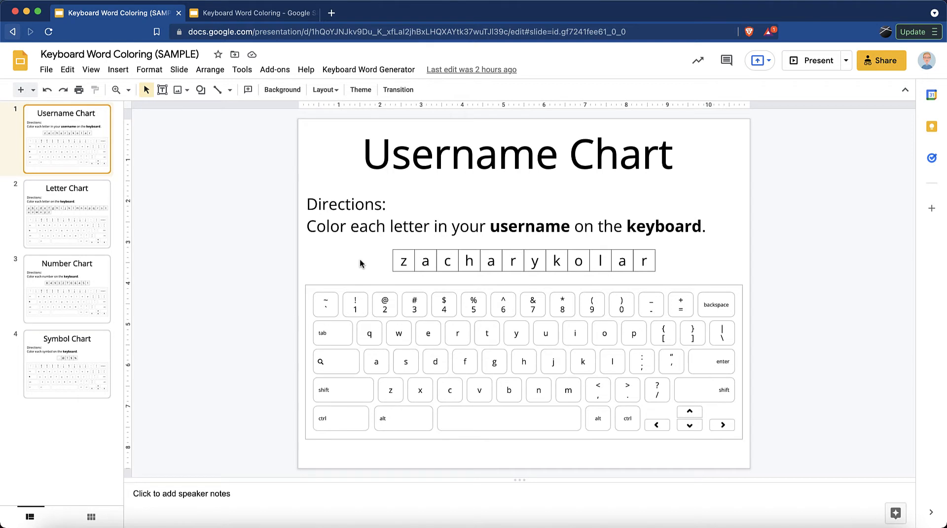
Browse the sample deck's Letter and Number charts, then copy the Keyboard Word Coloring template.
{"action": "key", "text": "Down"}
{"action": "key", "text": "Down"}
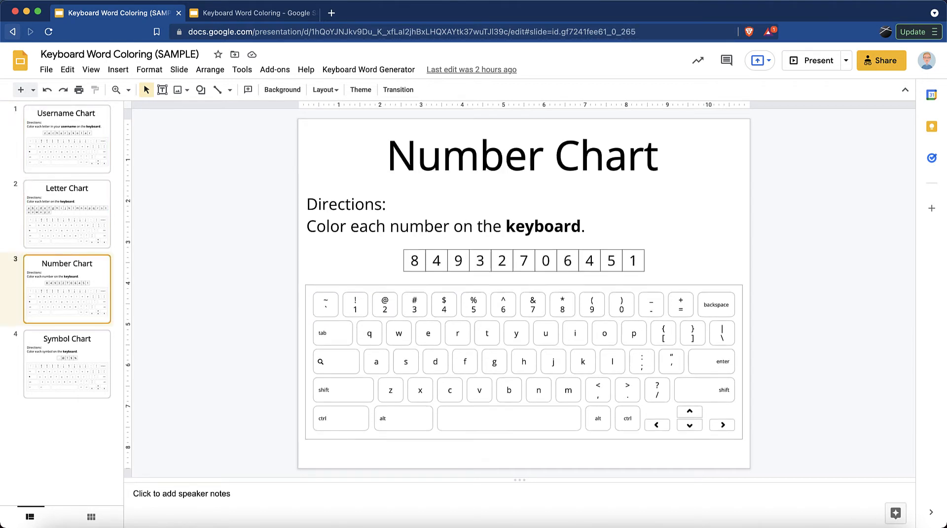
{"action": "key", "text": "Down"}
{"action": "key", "text": "Up"}
{"action": "key", "text": "Up"}
{"action": "key", "text": "Up"}
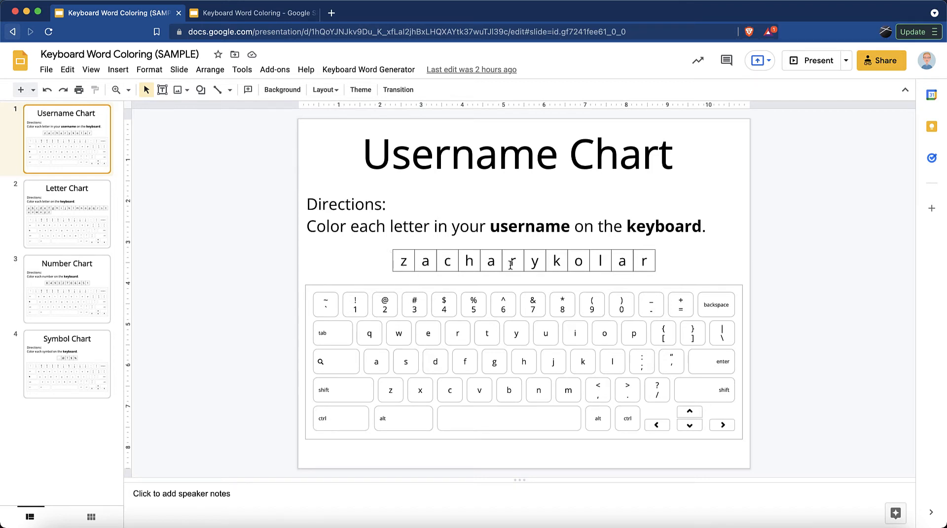
{"action": "left_click", "coordinate": [269, 19]}
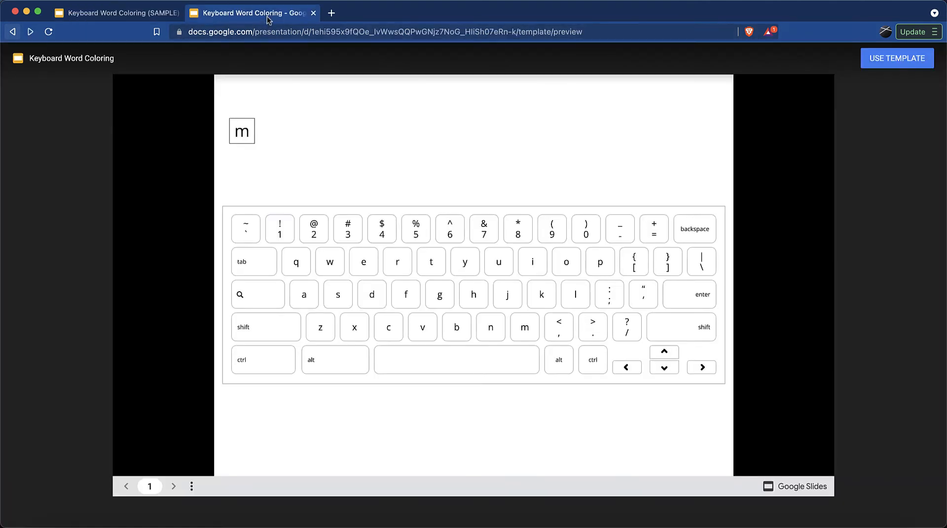
{"action": "left_click", "coordinate": [882, 68]}
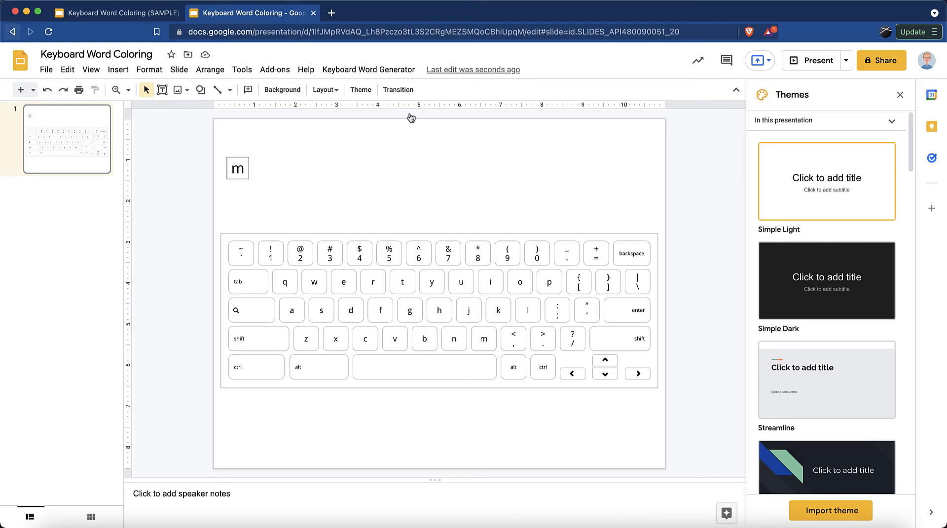
Start the Keyboard Word Generator add-on and allow it access to the chosen Google account.
{"action": "left_click", "coordinate": [352, 70]}
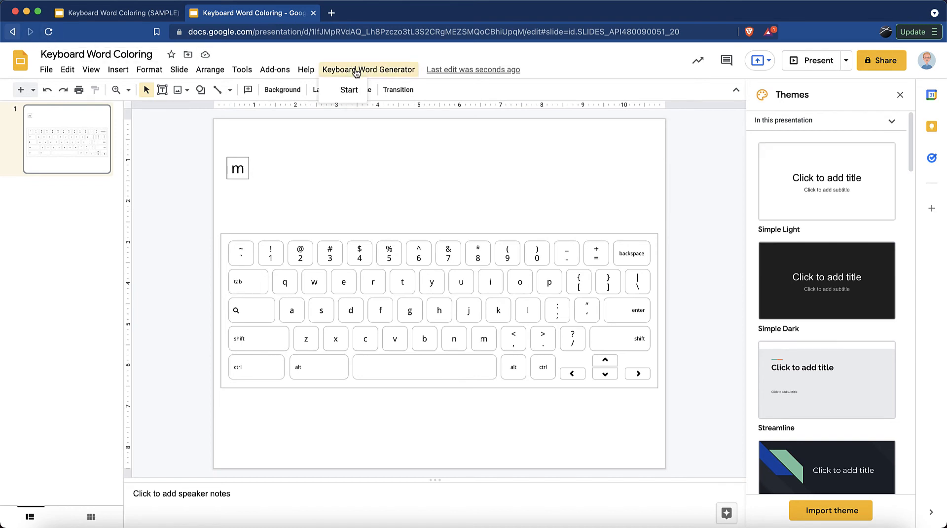
{"action": "left_click", "coordinate": [351, 89]}
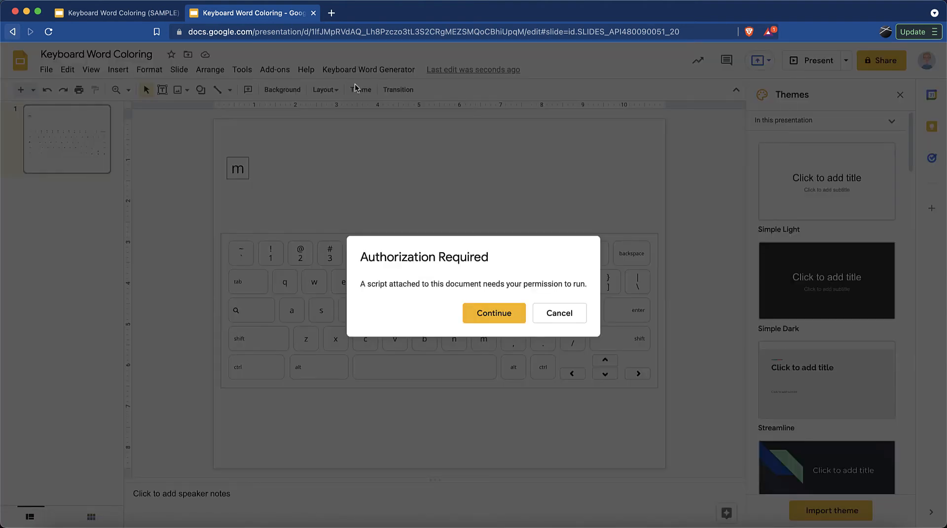
{"action": "left_click", "coordinate": [480, 309]}
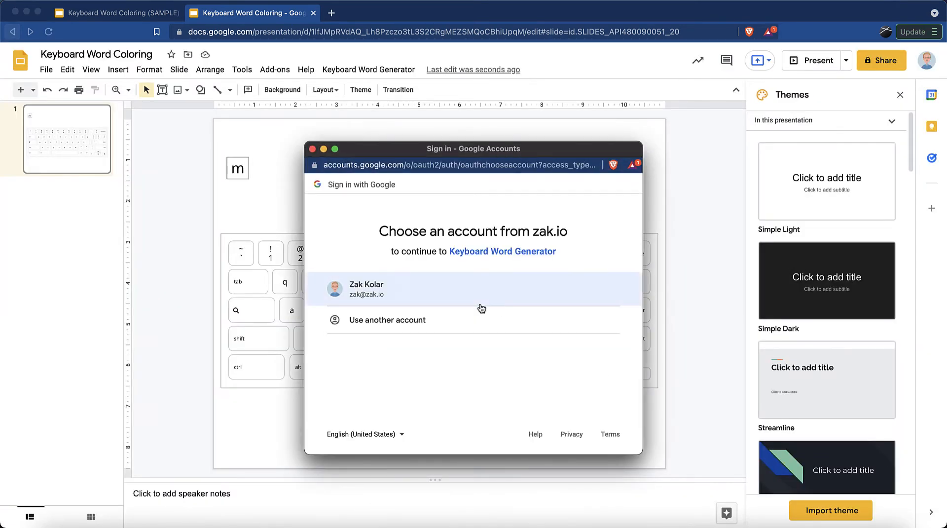
{"action": "left_click", "coordinate": [404, 291]}
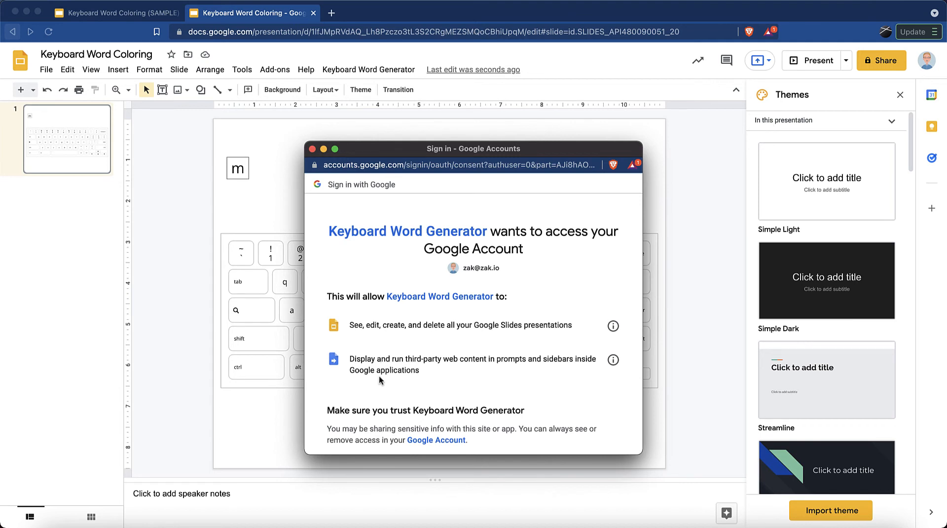
{"action": "scroll", "coordinate": [380, 380], "scroll_direction": "down", "scroll_amount": 5}
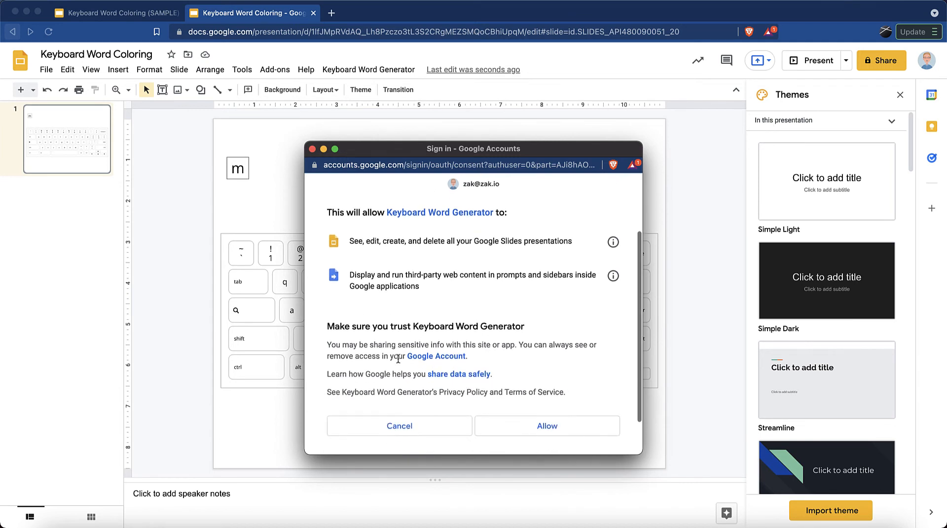
{"action": "left_click", "coordinate": [528, 375]}
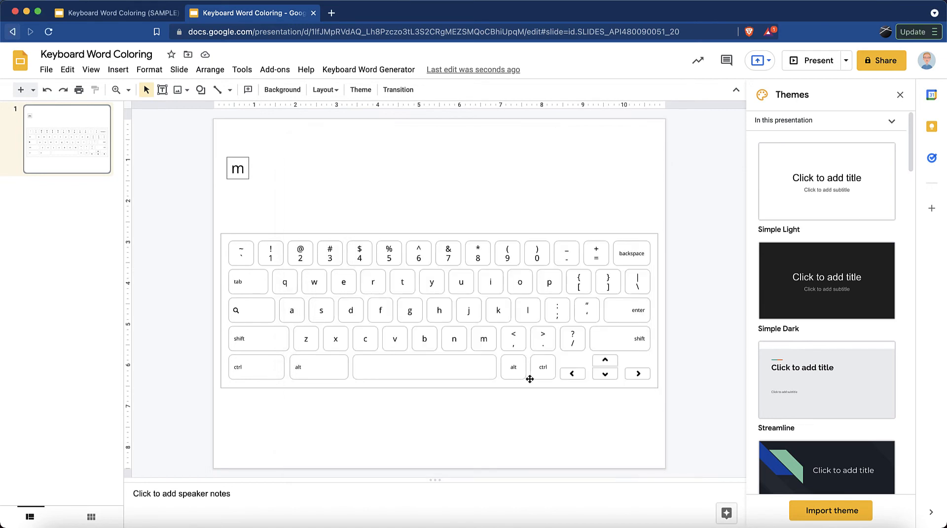
{"action": "left_click", "coordinate": [380, 69]}
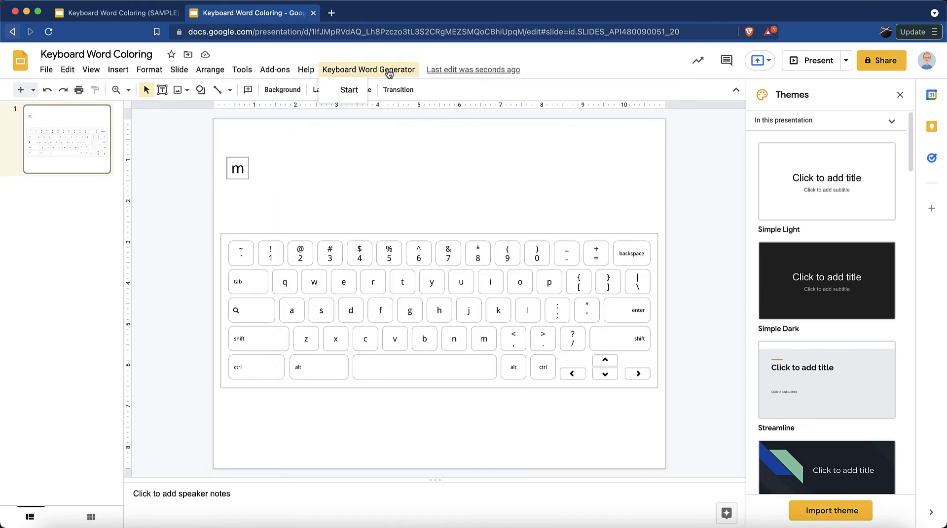
{"action": "left_click", "coordinate": [343, 94]}
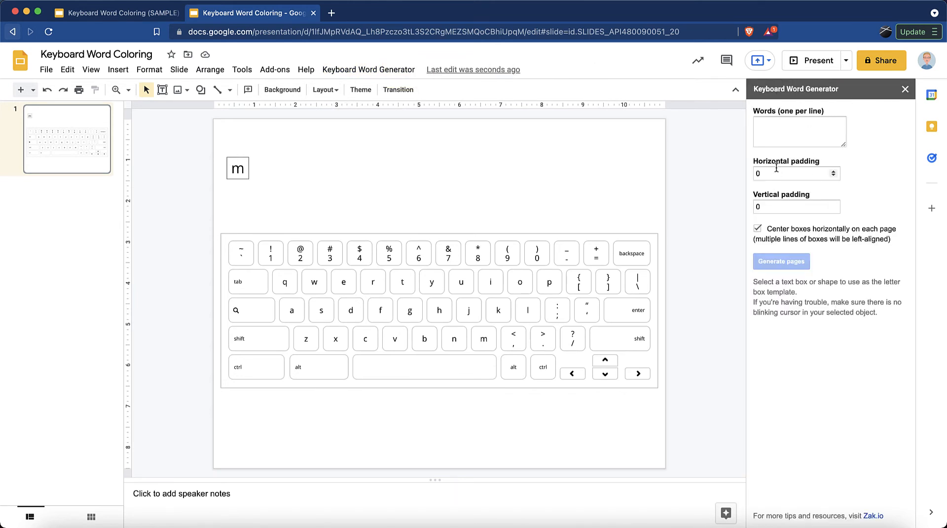
{"action": "left_click", "coordinate": [785, 136]}
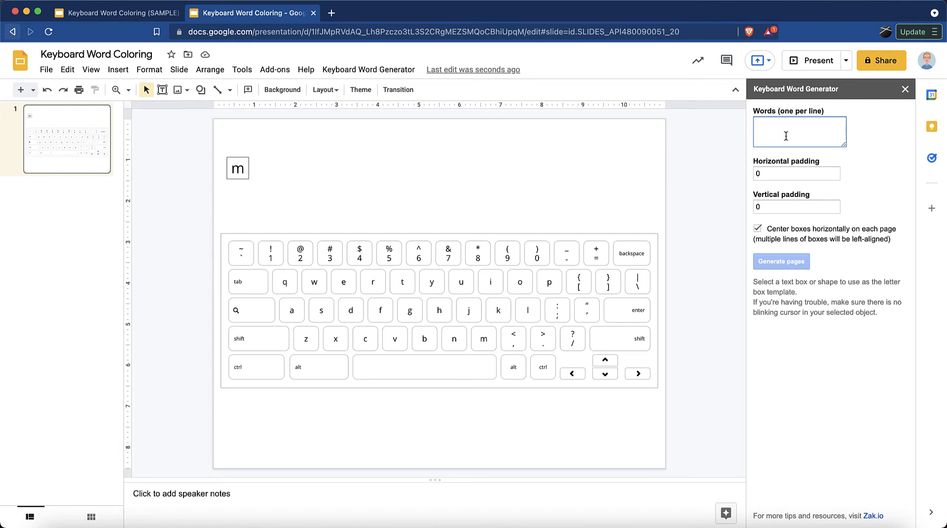
{"action": "key", "text": "Return"}
{"action": "type", "text": "billby"}
{"action": "key", "text": "BackSpace"}
{"action": "key", "text": "BackSpace"}
{"action": "type", "text": "ybob"}
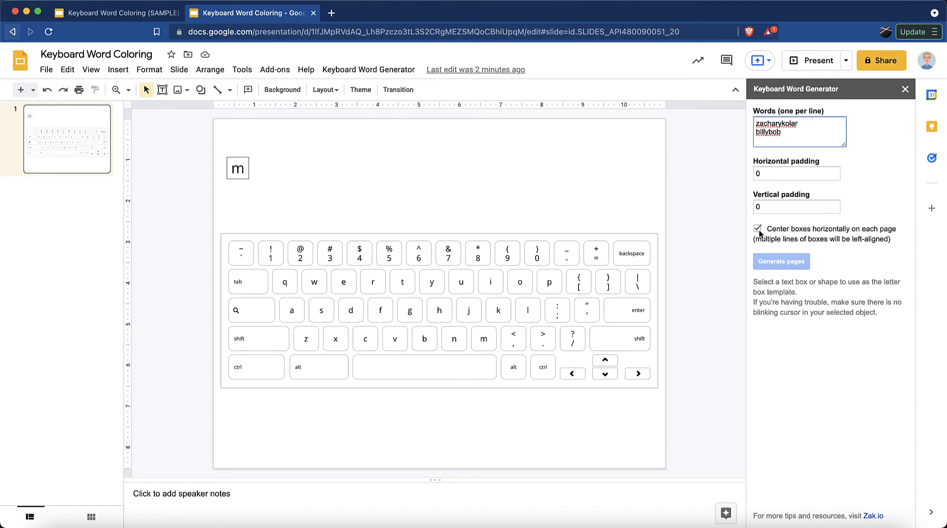
{"action": "left_click", "coordinate": [129, 14]}
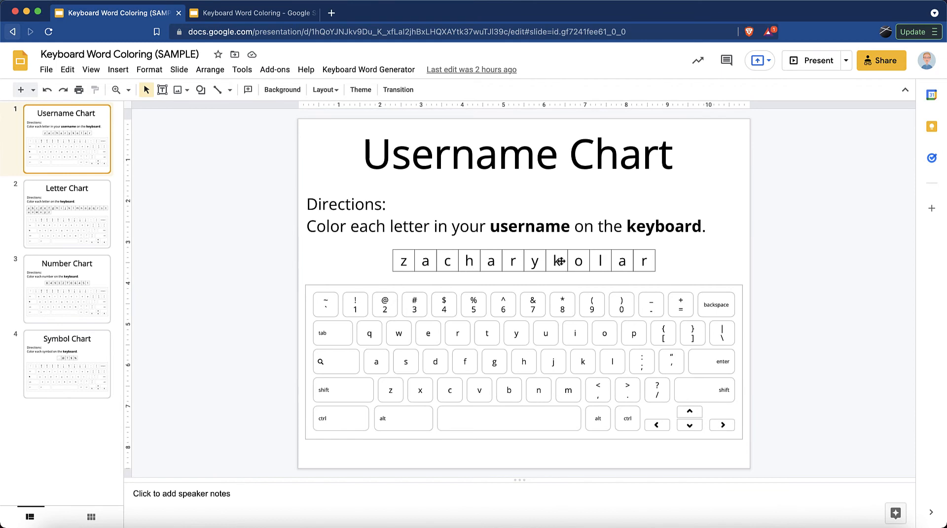
{"action": "left_click", "coordinate": [246, 13]}
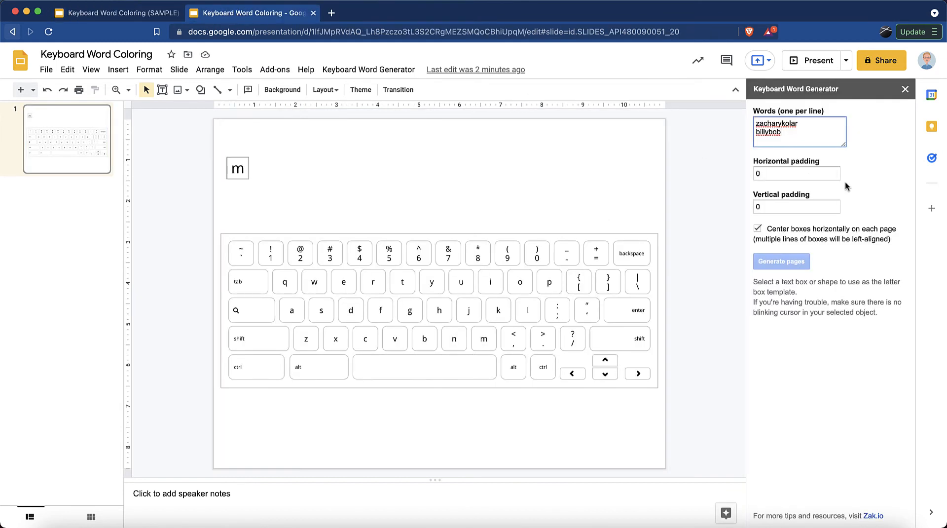
Select the 'm' letter box as a whole object and generate pages for both words.
{"action": "left_click", "coordinate": [245, 154]}
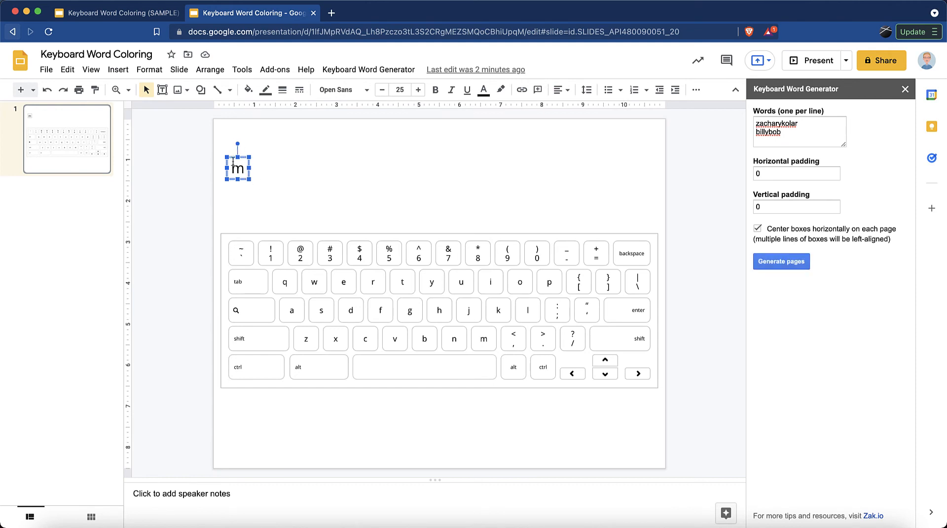
{"action": "left_click", "coordinate": [267, 177]}
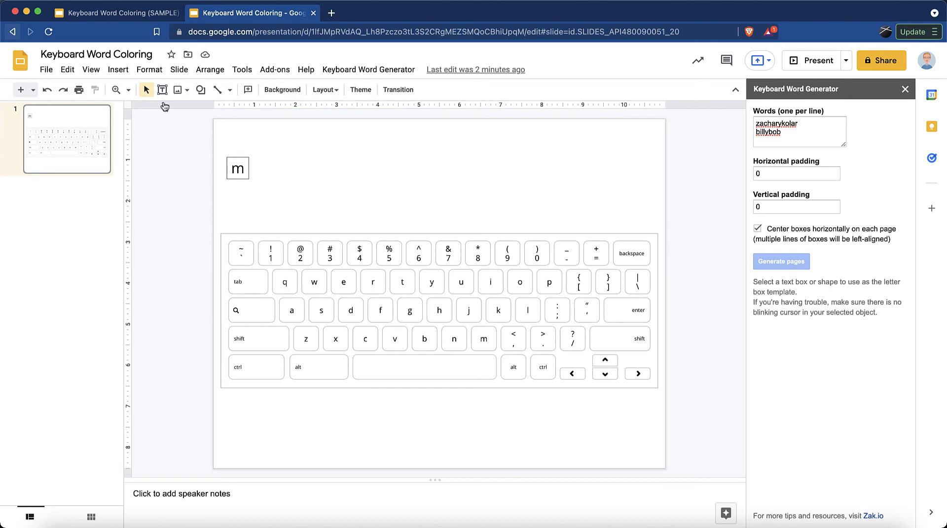
{"action": "left_click", "coordinate": [201, 91]}
{"action": "mouse_move", "coordinate": [228, 110]}
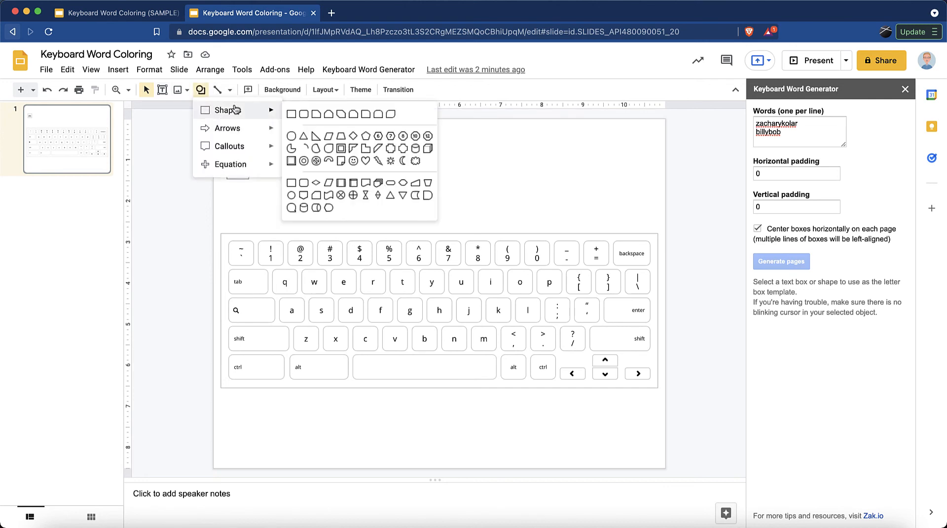
{"action": "left_click", "coordinate": [516, 189]}
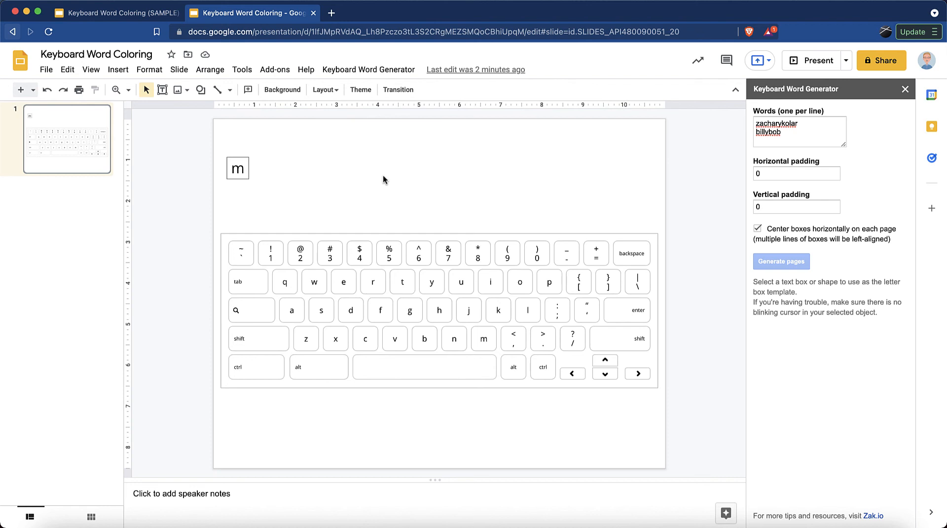
{"action": "left_click", "coordinate": [229, 159]}
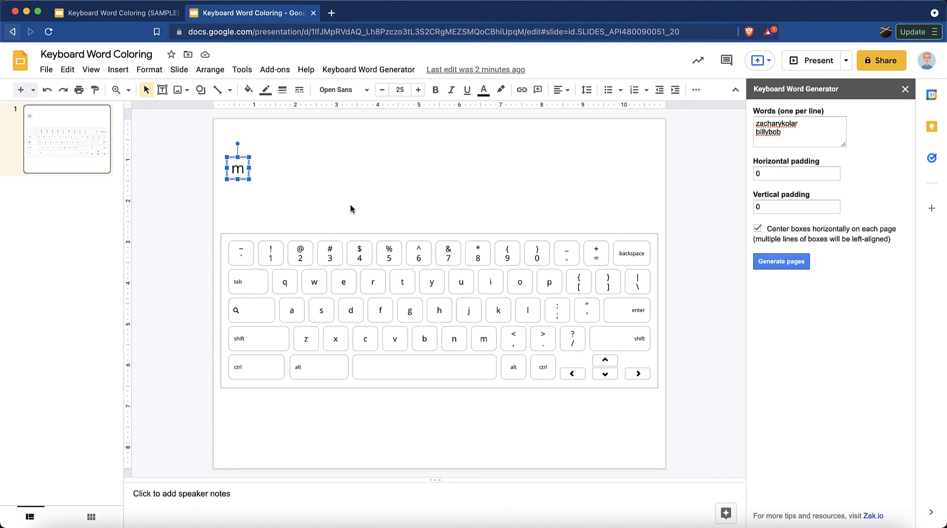
{"action": "left_click", "coordinate": [240, 168]}
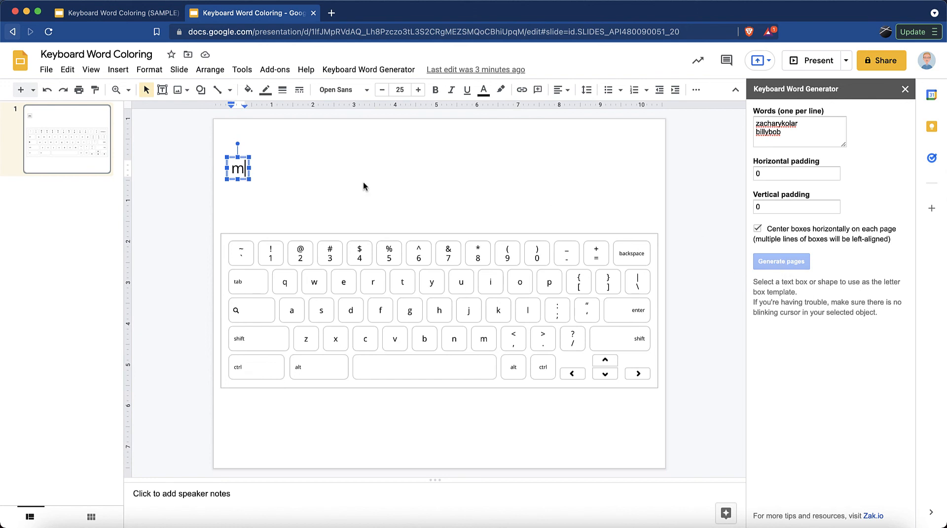
{"action": "left_click", "coordinate": [245, 180]}
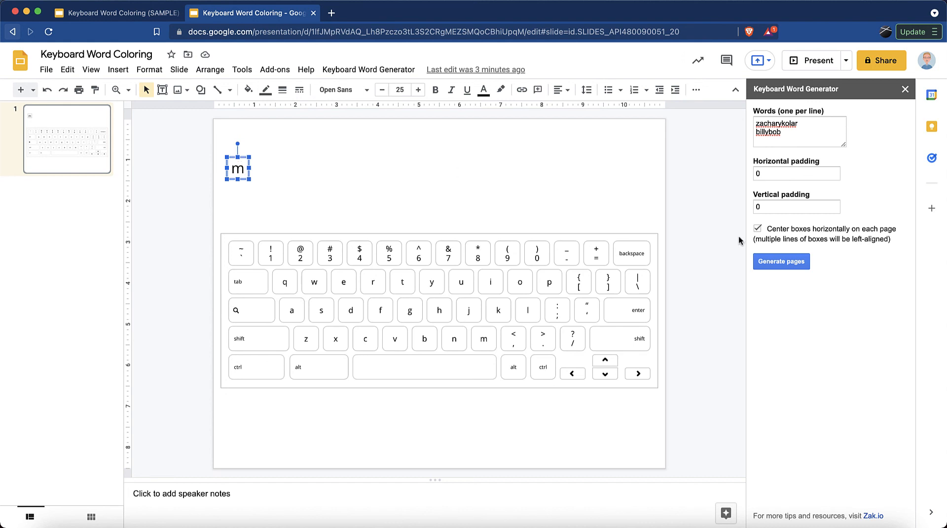
{"action": "left_click", "coordinate": [775, 262]}
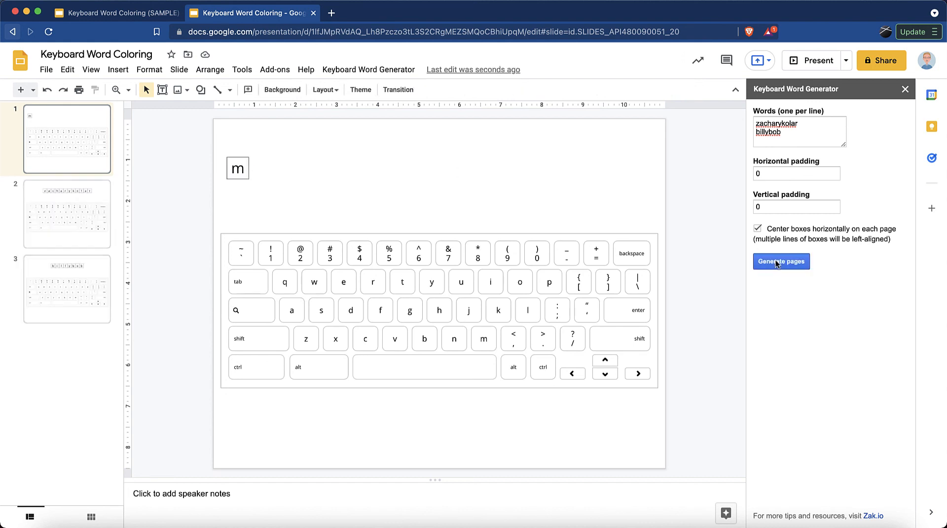
{"action": "left_click", "coordinate": [62, 200]}
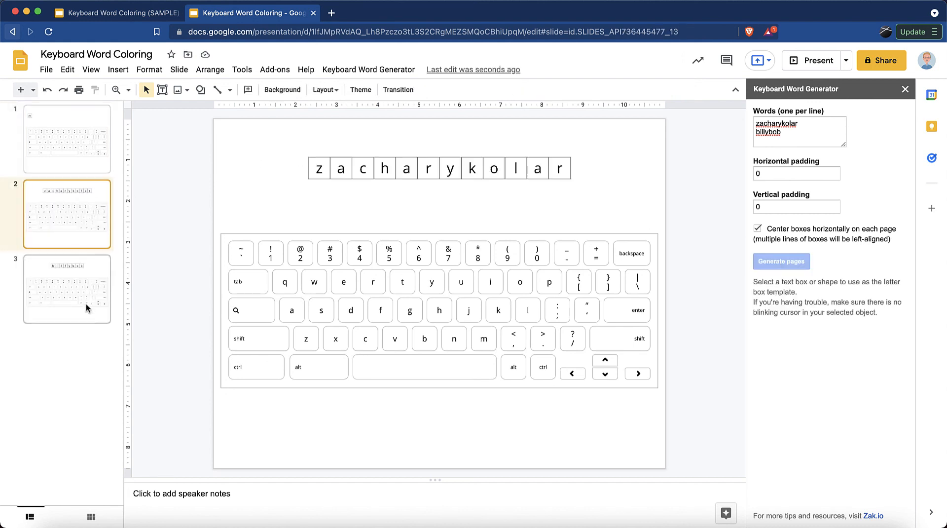
{"action": "left_click", "coordinate": [87, 303]}
{"action": "left_click", "coordinate": [85, 232]}
Delete the original 'm' template slide and recheck the two remaining slides.
{"action": "left_click", "coordinate": [73, 128]}
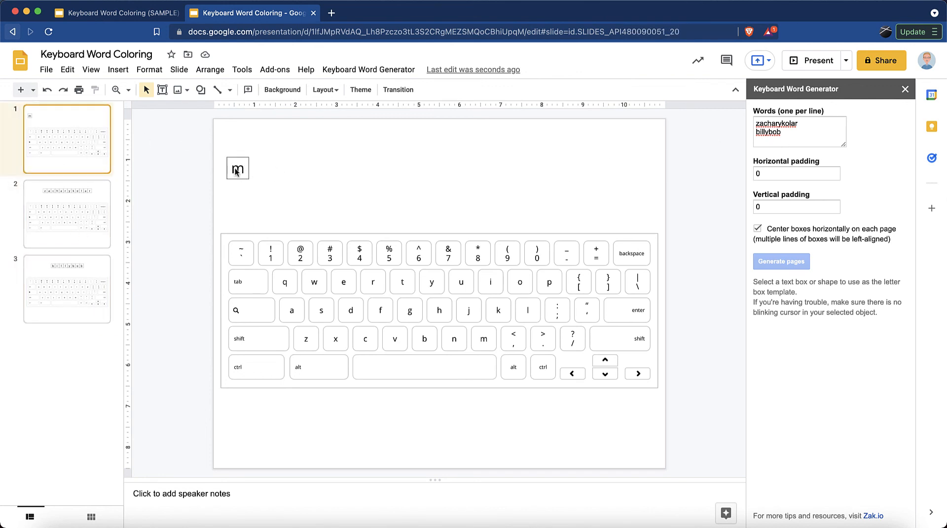
{"action": "key", "text": "BackSpace"}
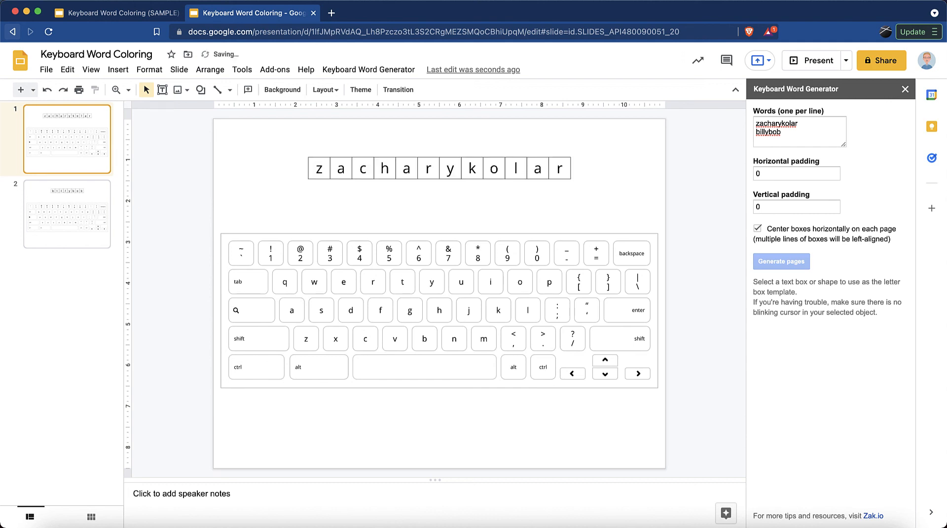
{"action": "left_click", "coordinate": [82, 223]}
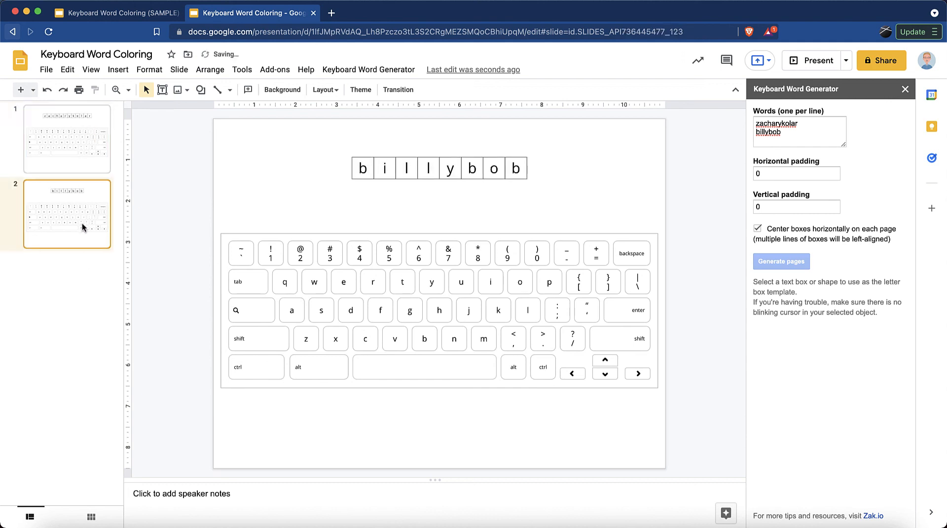
{"action": "left_click", "coordinate": [82, 143]}
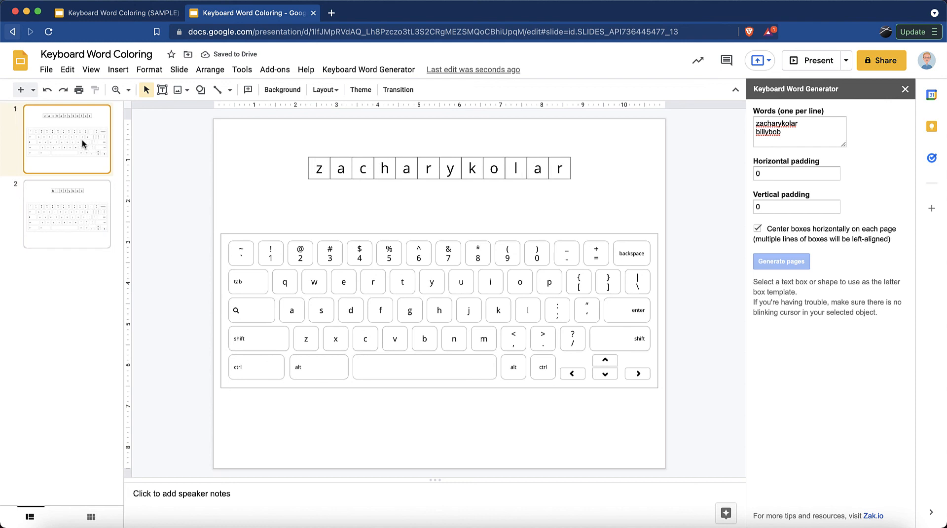